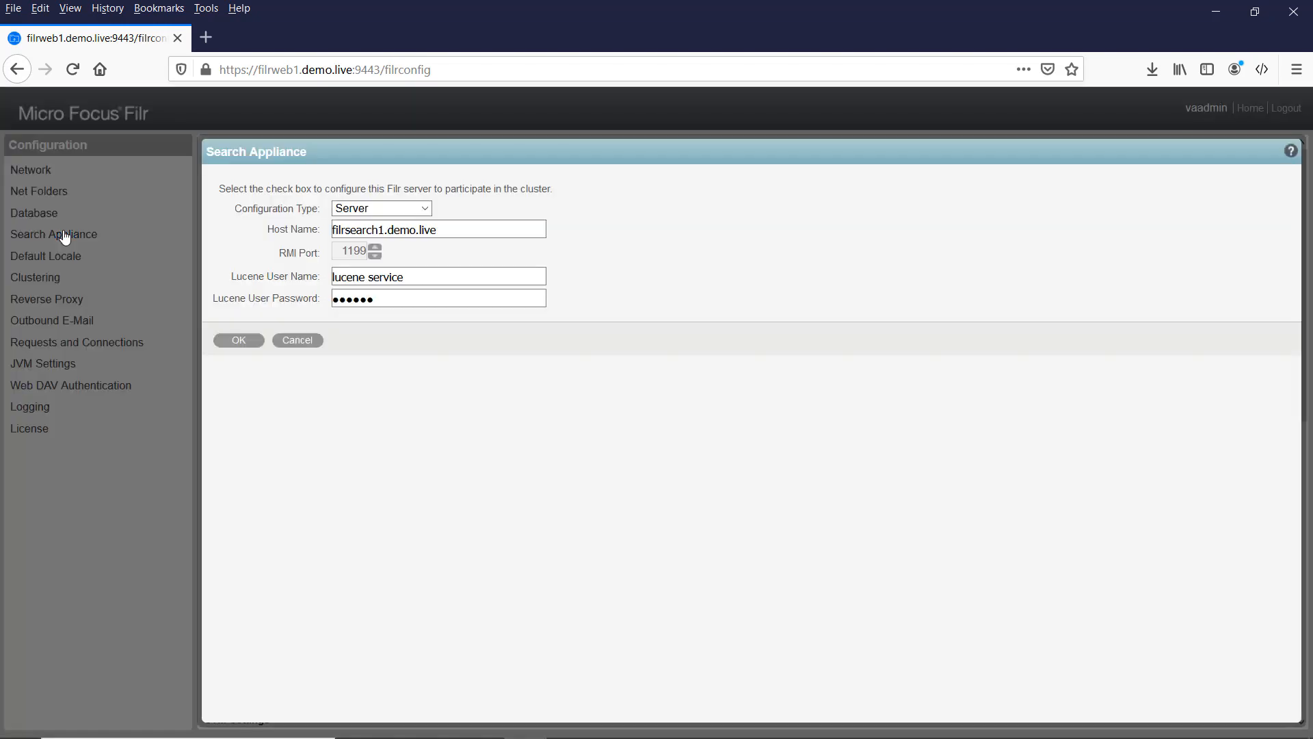
Step: In the search appliance settings, change the configuration type from Server to High Availability
click(523, 281)
click(434, 210)
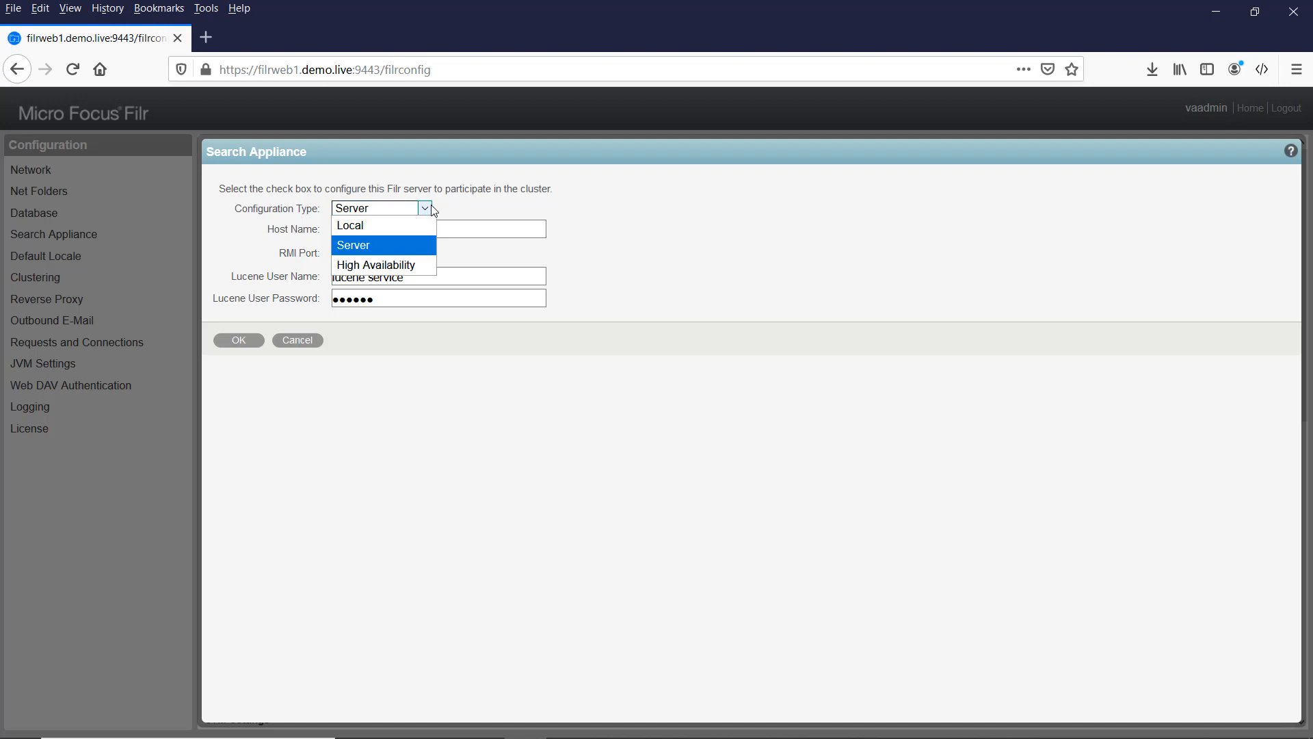
click(409, 262)
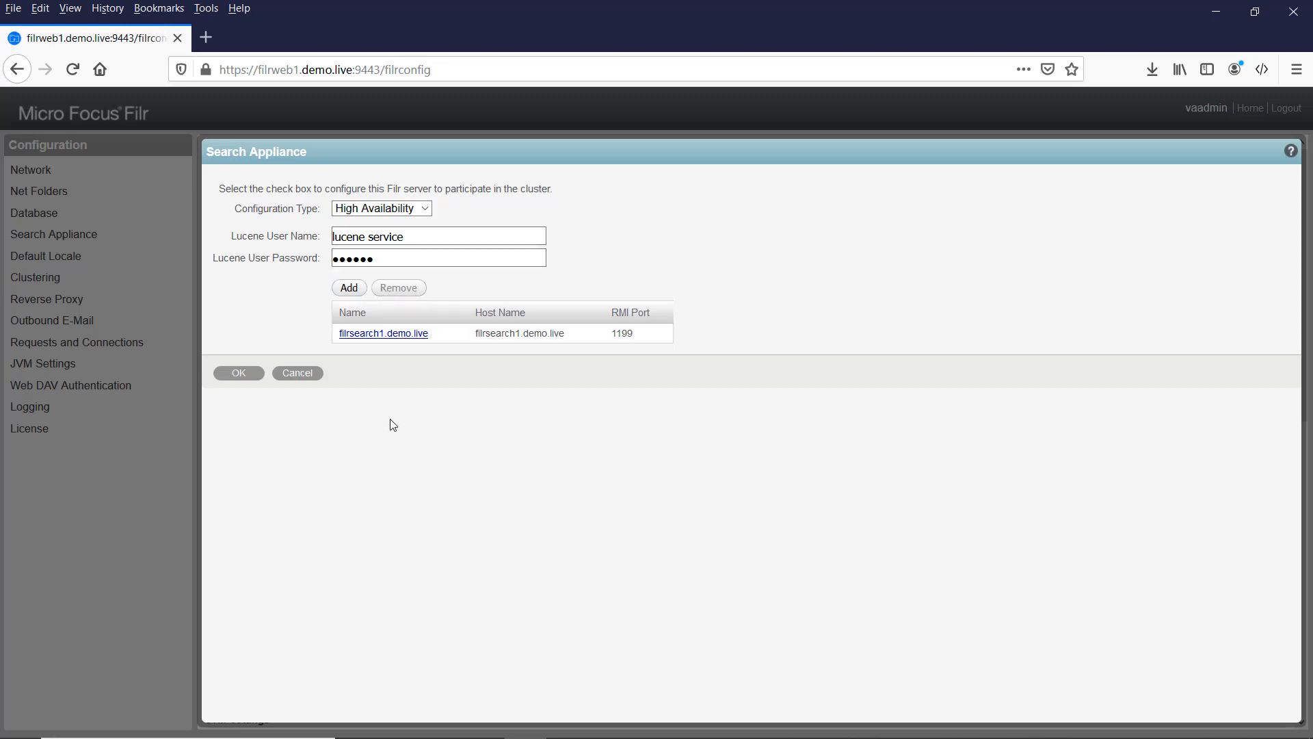
Step: Add search node filrsearch2.demo.live, using that name as both Name and Host Name
click(348, 288)
click(609, 352)
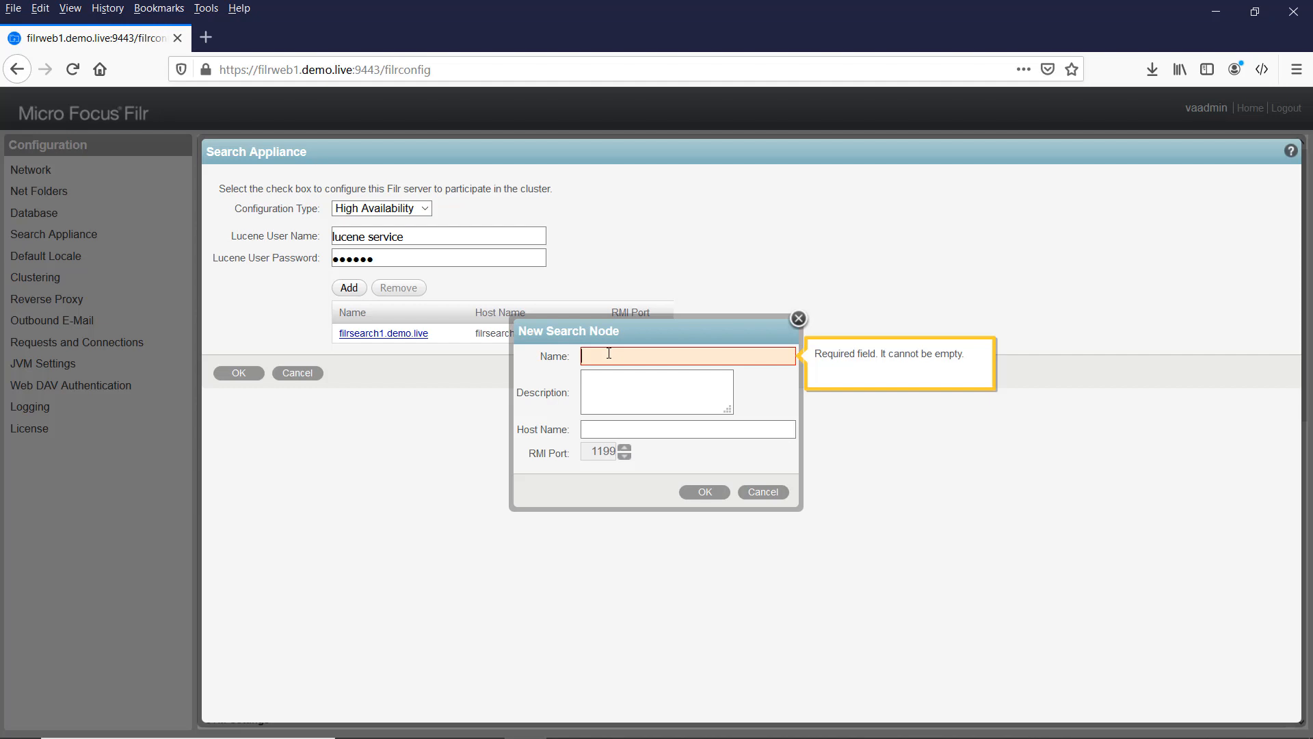
text(filrsearch)
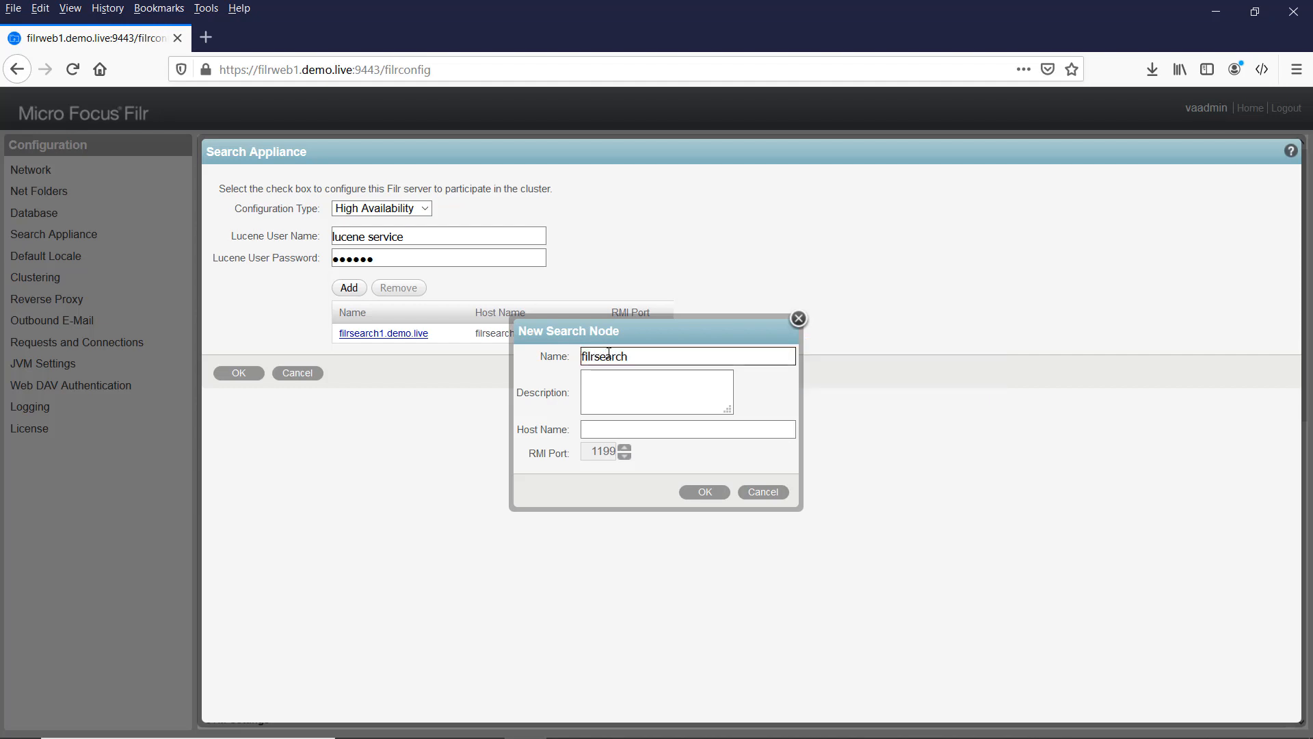
text(2.demo.live)
drag(712, 357, 582, 358)
key(ctrl+c)
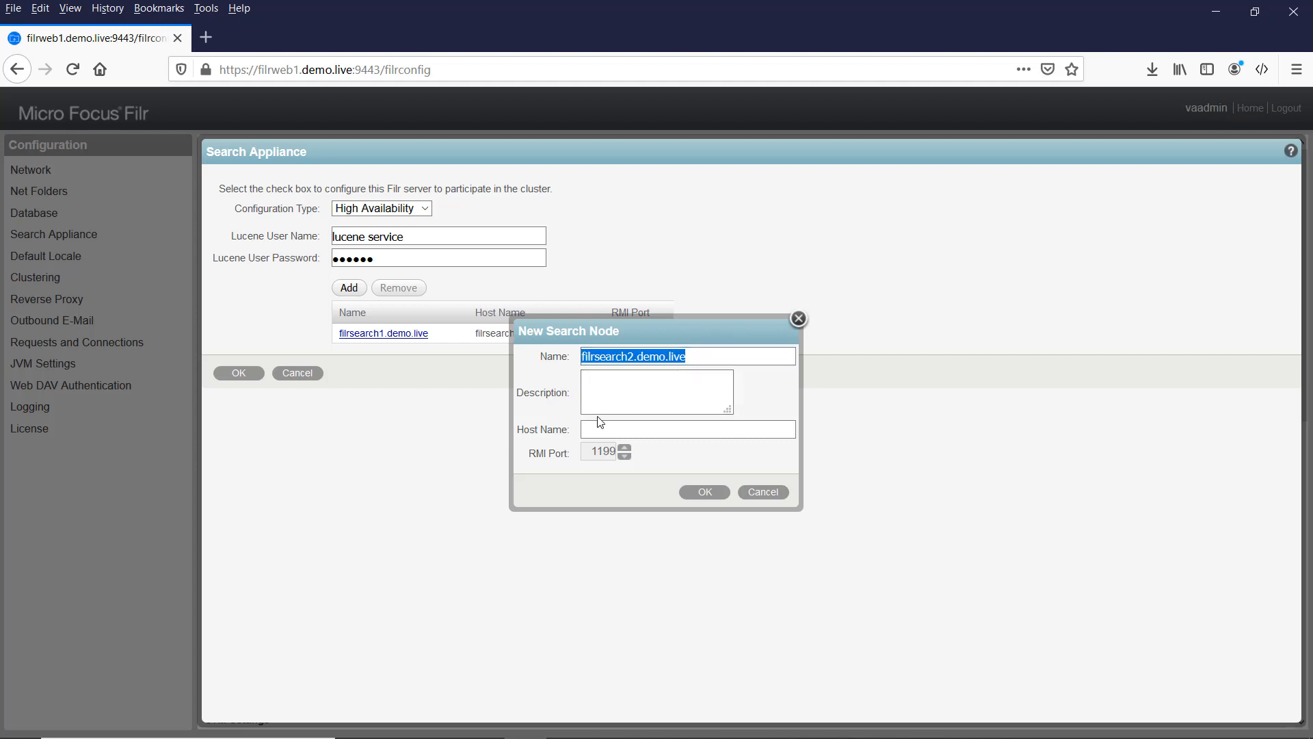
click(605, 429)
key(ctrl+v)
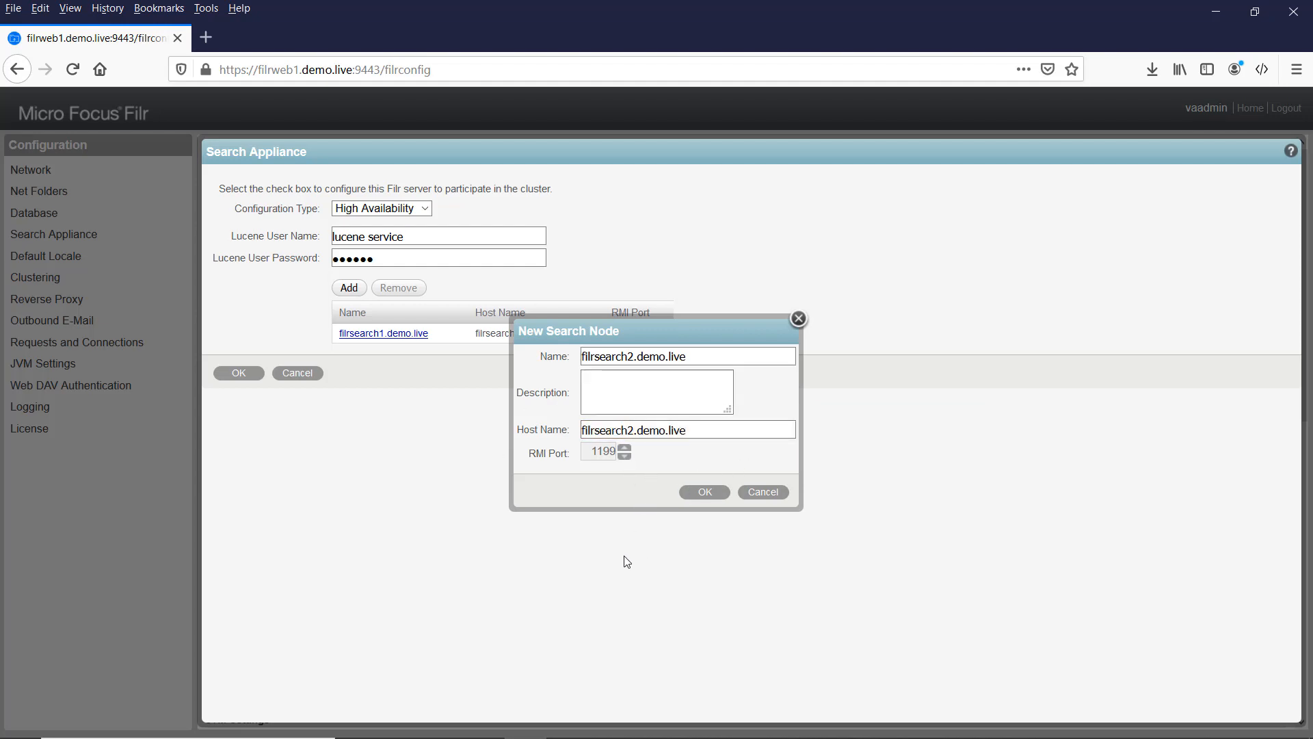
click(705, 502)
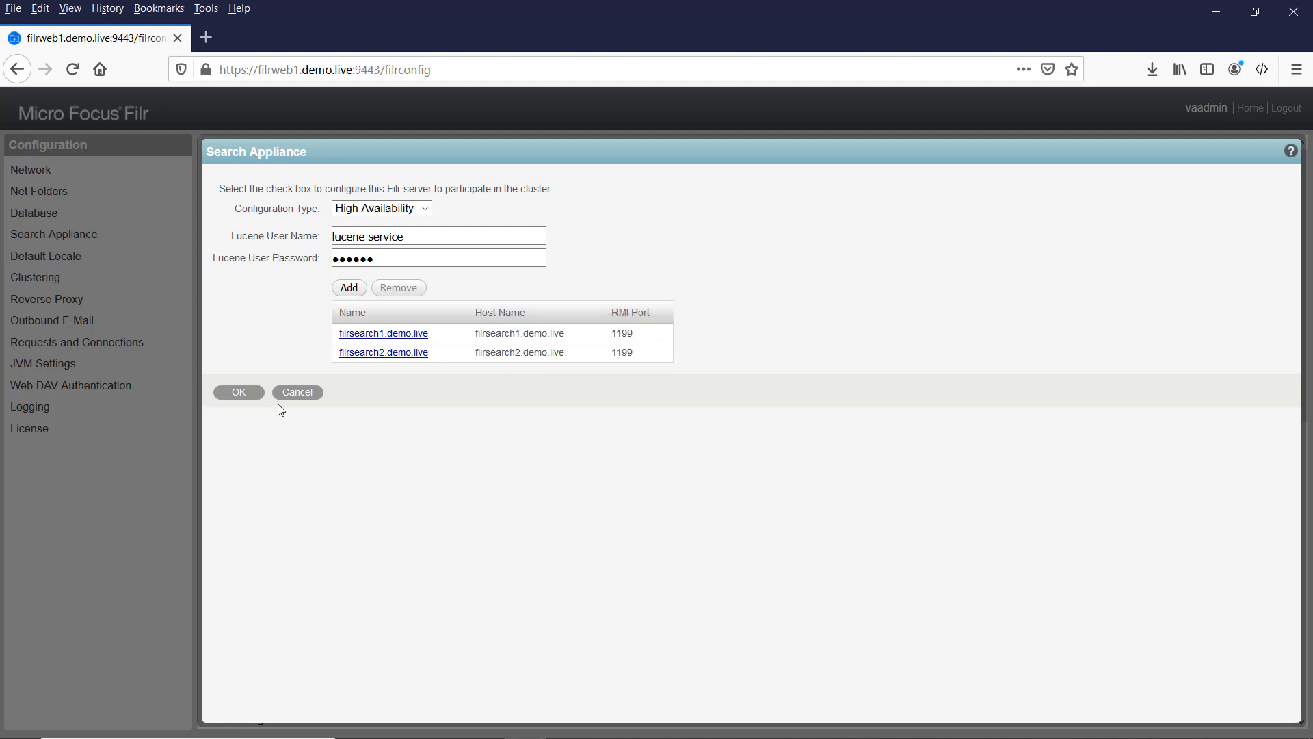
Step: Save the two-node High Availability search settings and reconfigure the Filr server
click(240, 393)
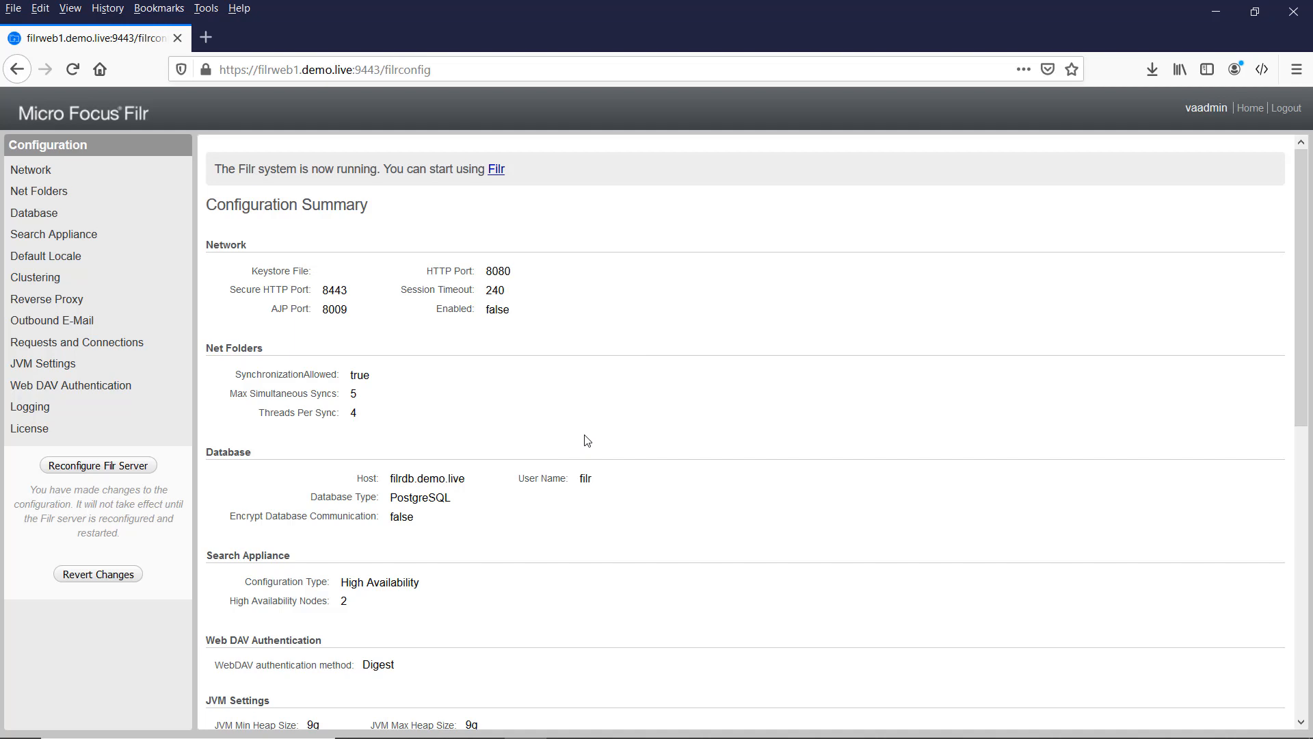
click(94, 468)
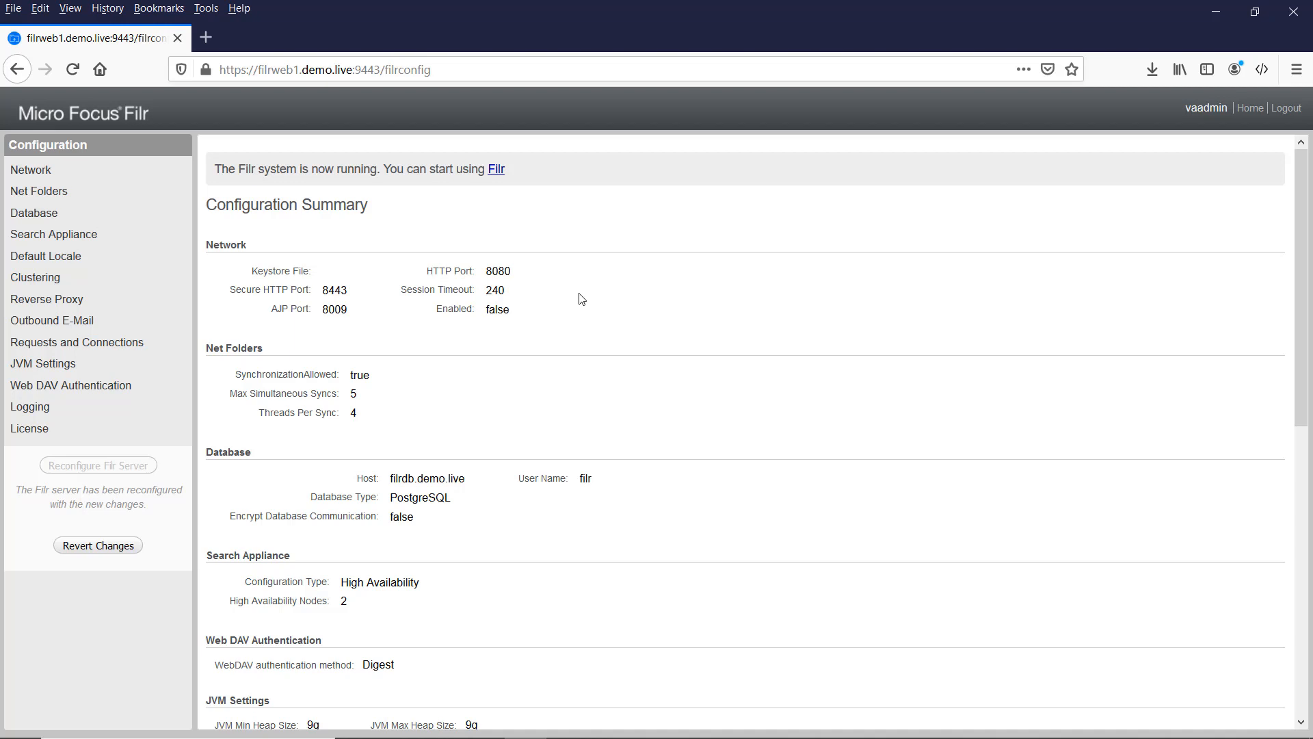
Step: Go to filrweb1.demo.live in a new browser tab
click(206, 37)
text(filr)
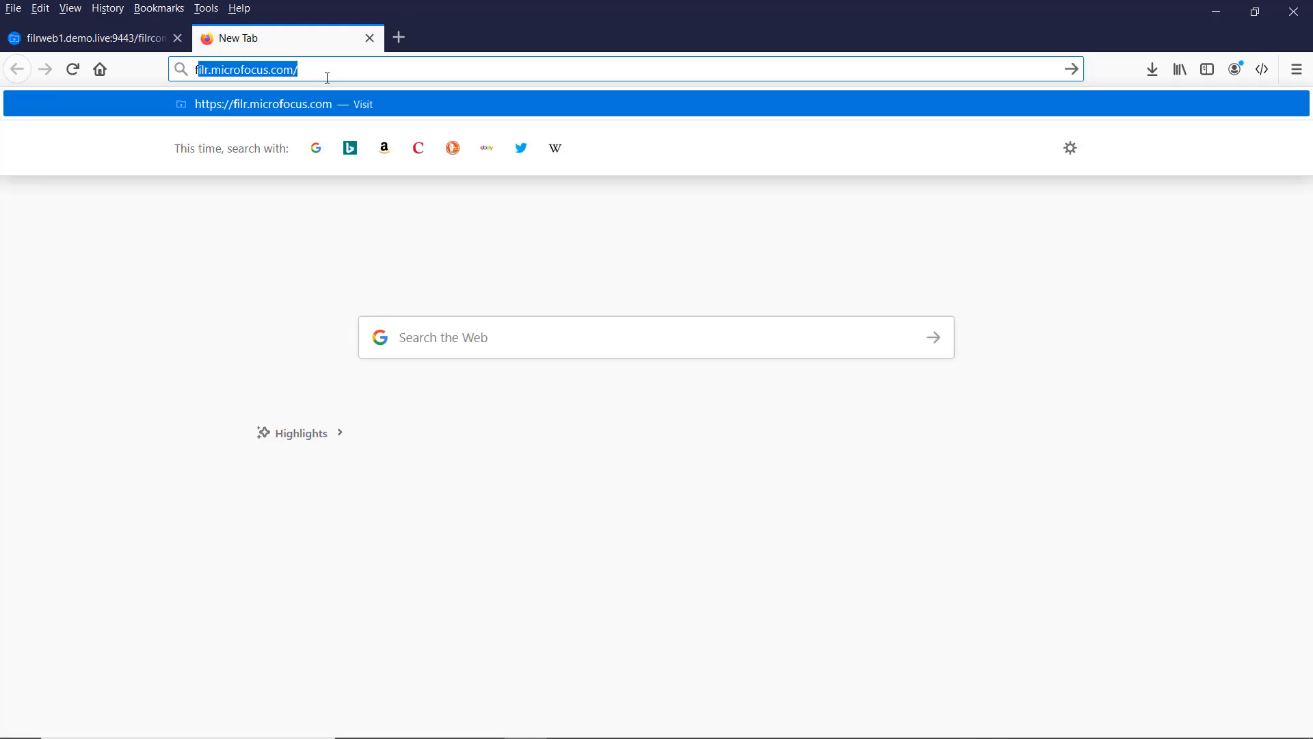
text(web1.de)
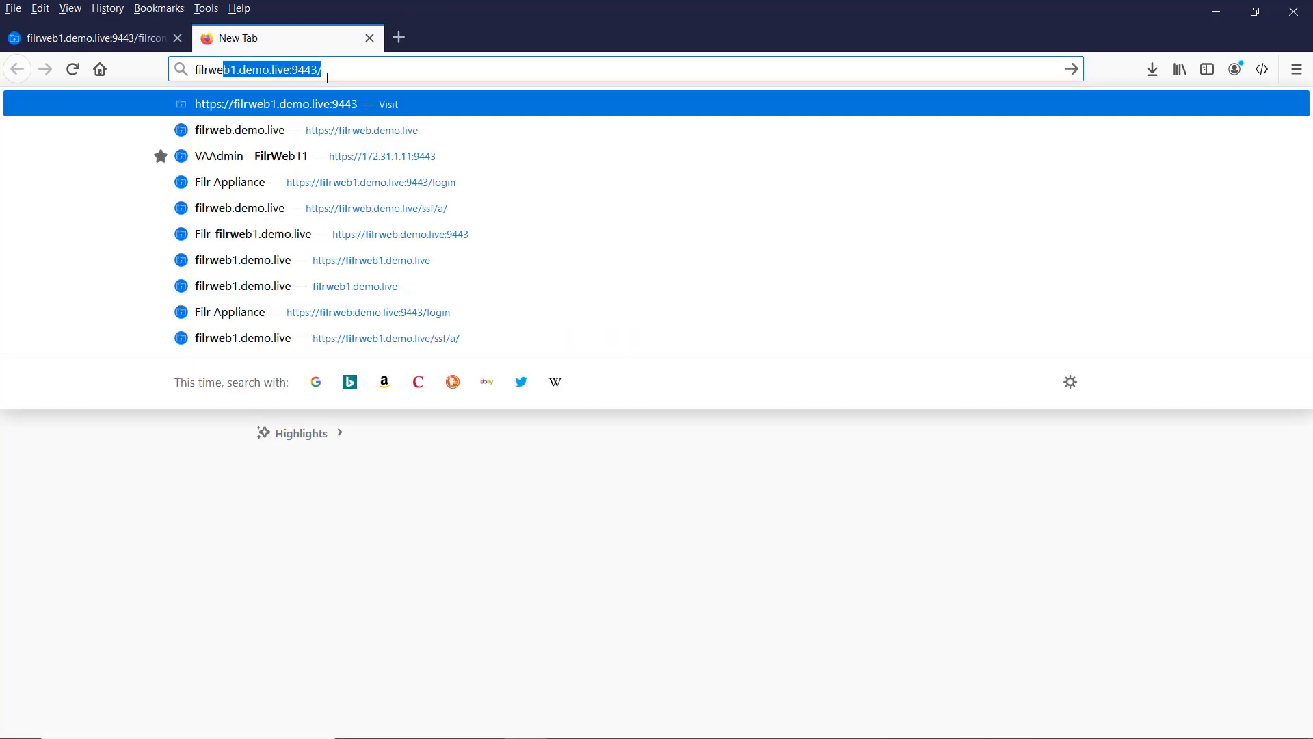
text(mo.live)
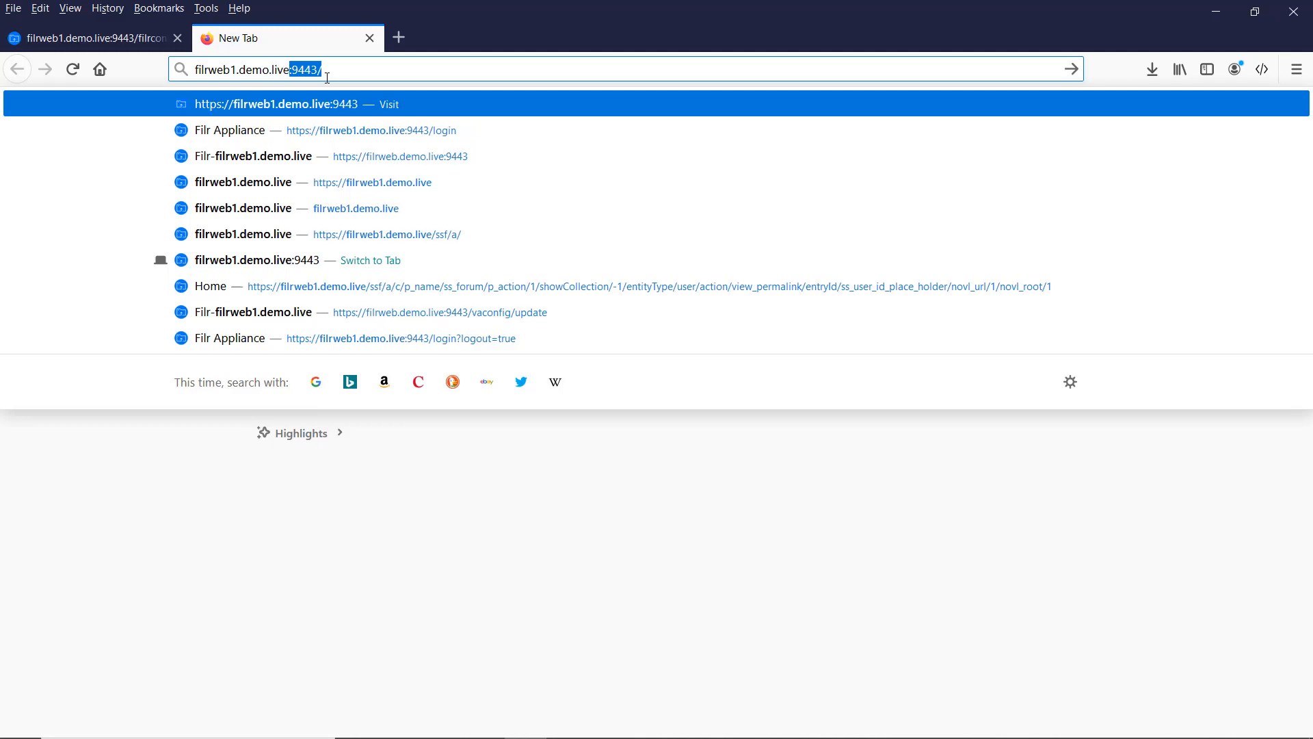
key(Delete)
key(Return)
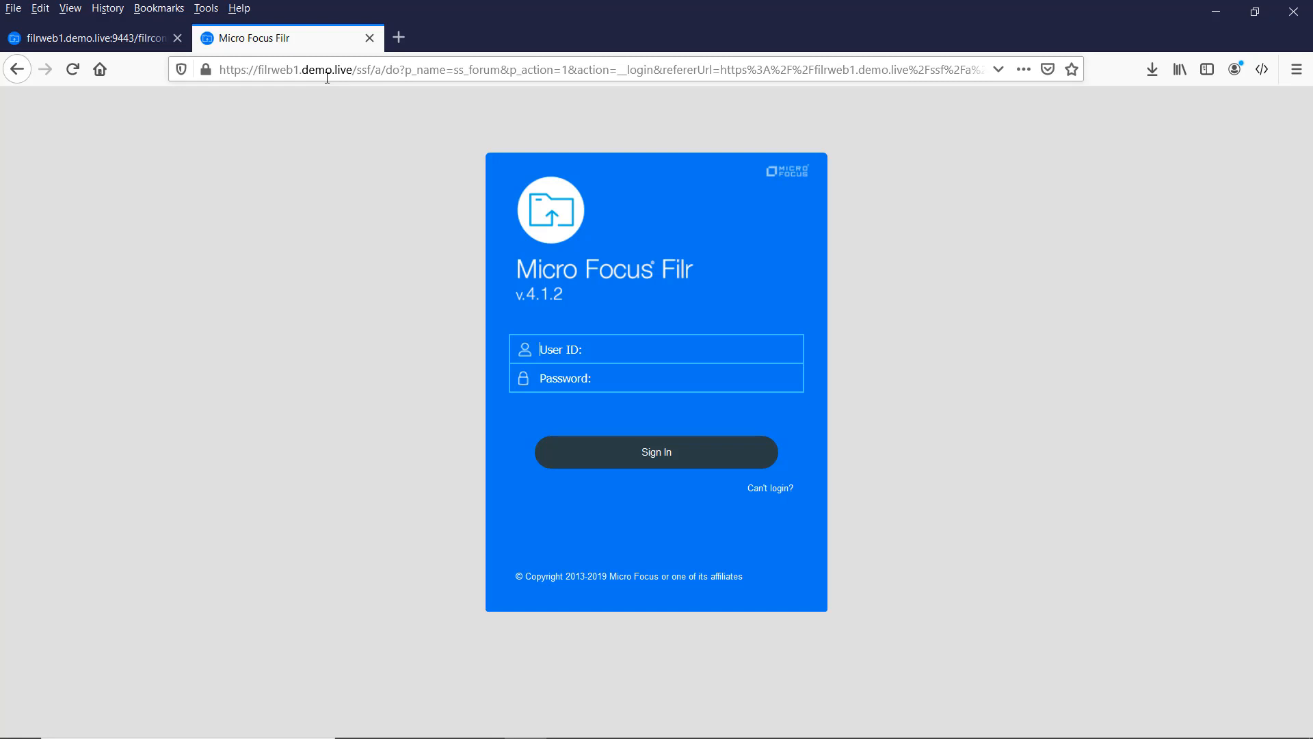
Step: Sign in to the Filr web client as admin with the account password
text(admin)
key(Tab)
text(••••••)
key(Return)
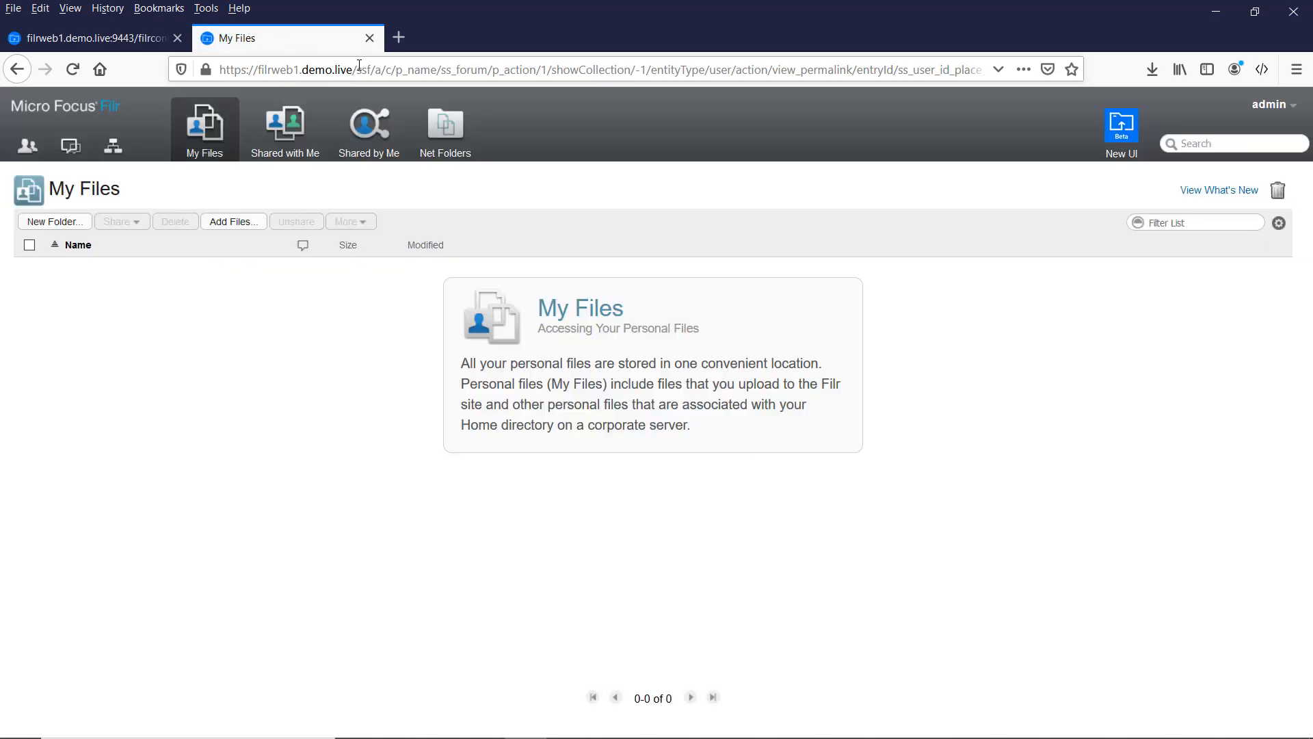
Step: Go through the Administration Console to the Search Index > Index page
click(1272, 104)
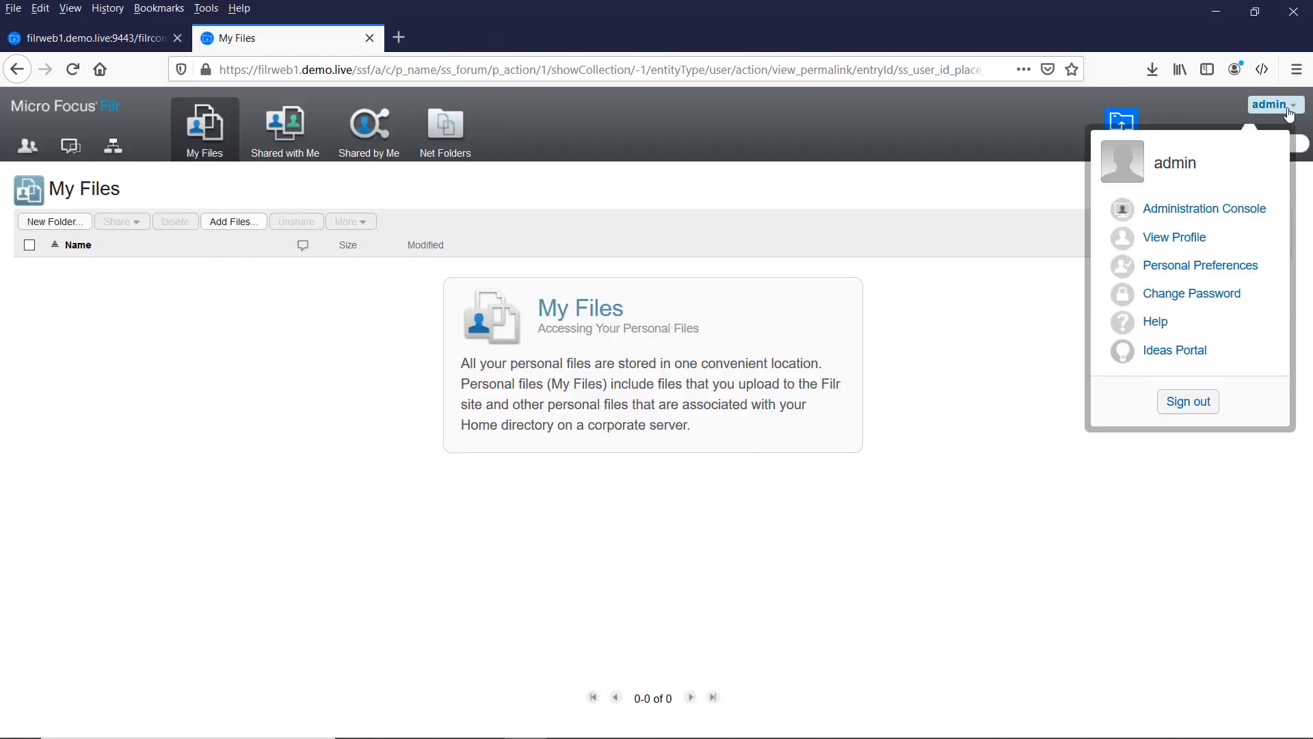
click(1194, 222)
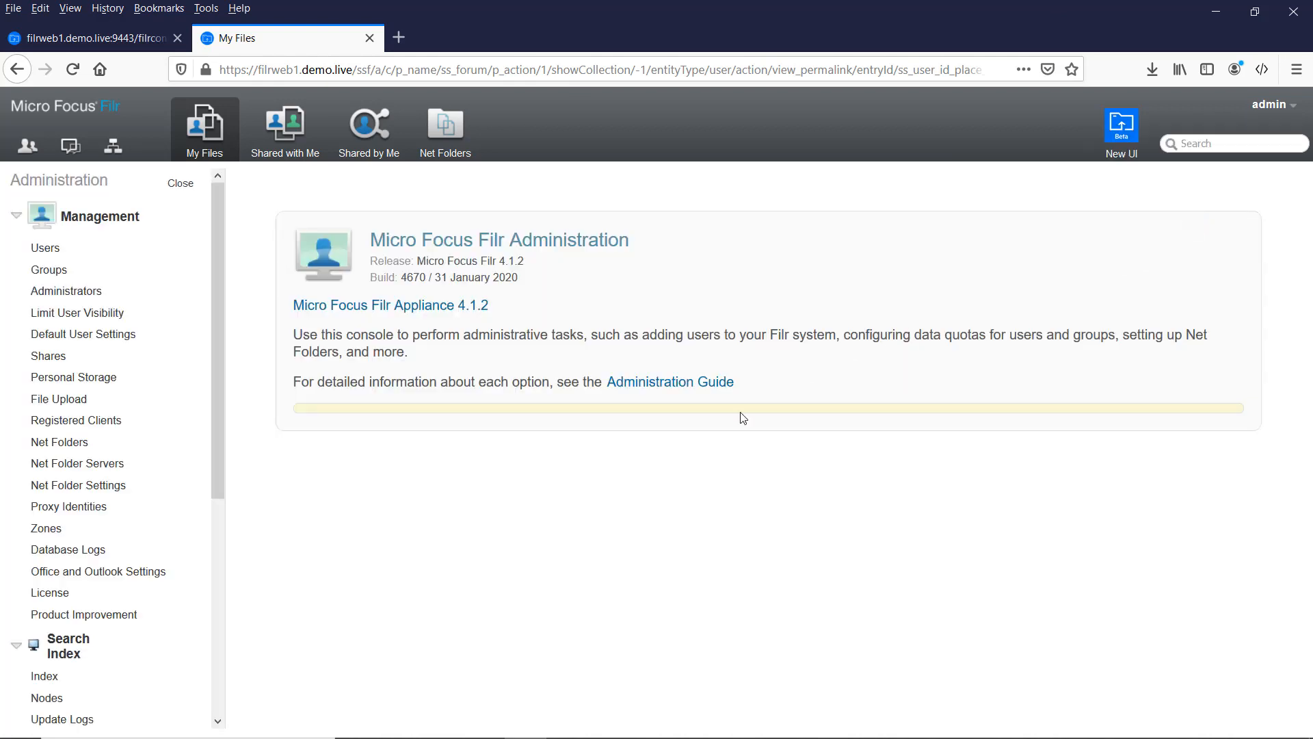
drag(219, 324, 209, 506)
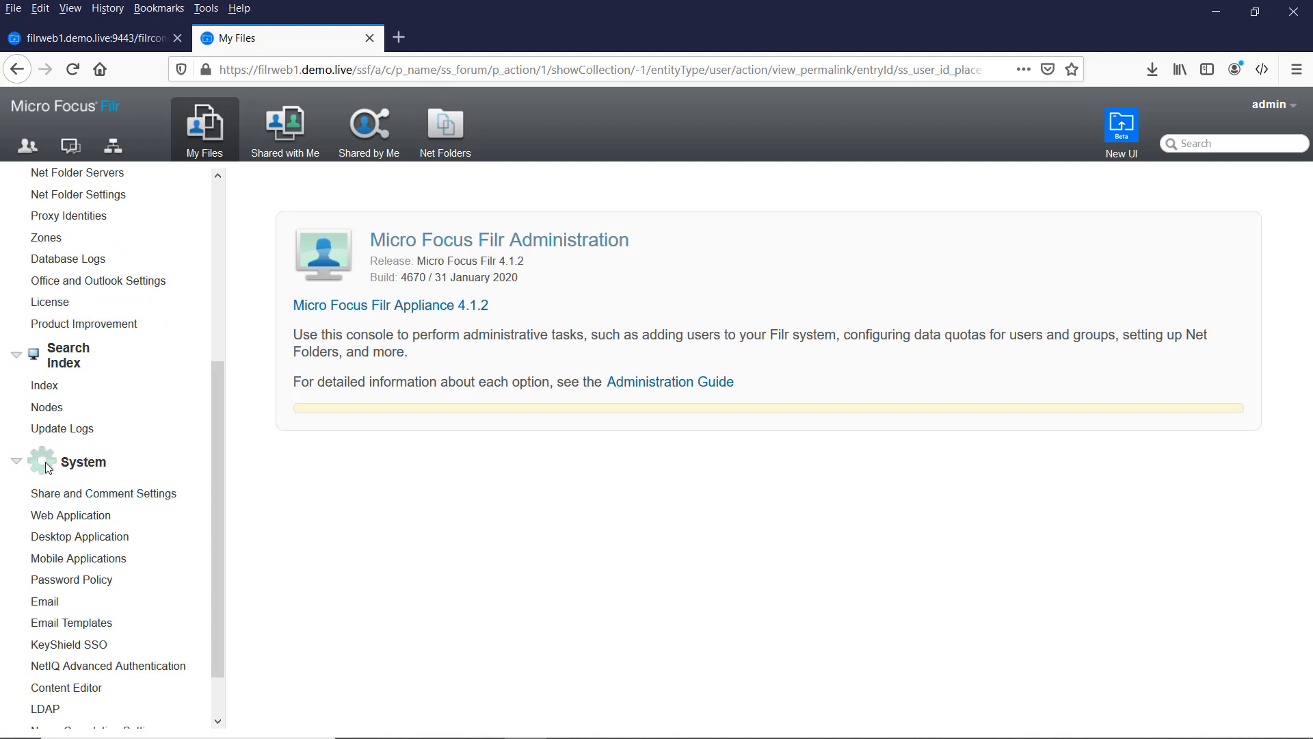
click(46, 386)
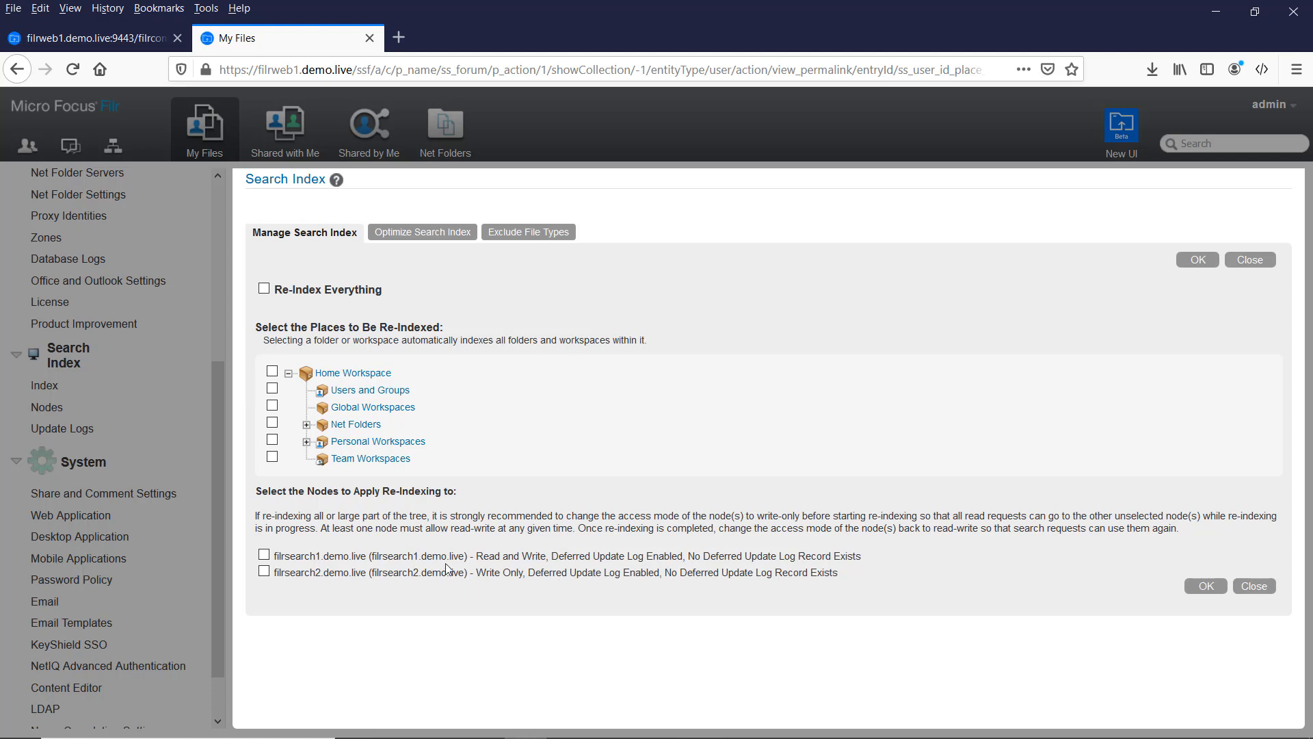
Step: Re-index everything on the filrsearch2 node and dismiss the finished message (28 binders, 0 errors)
click(264, 572)
click(264, 289)
click(1190, 261)
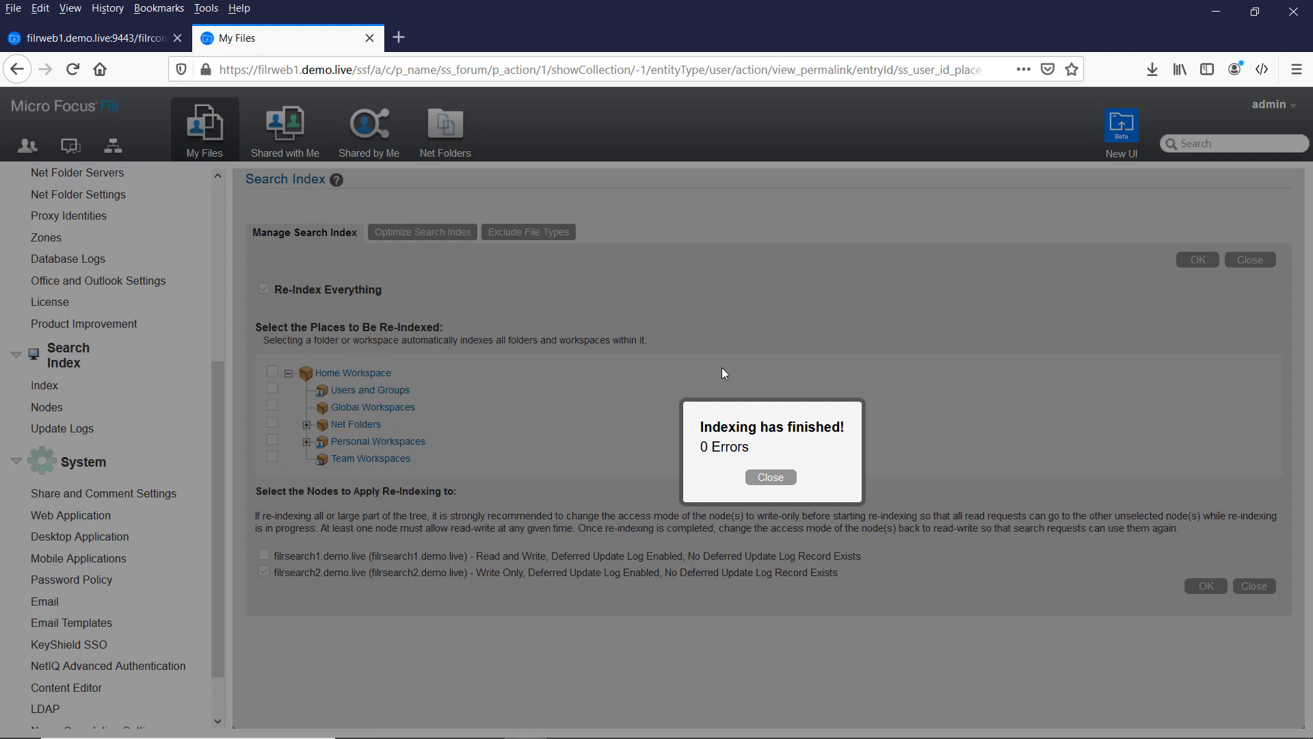
click(766, 481)
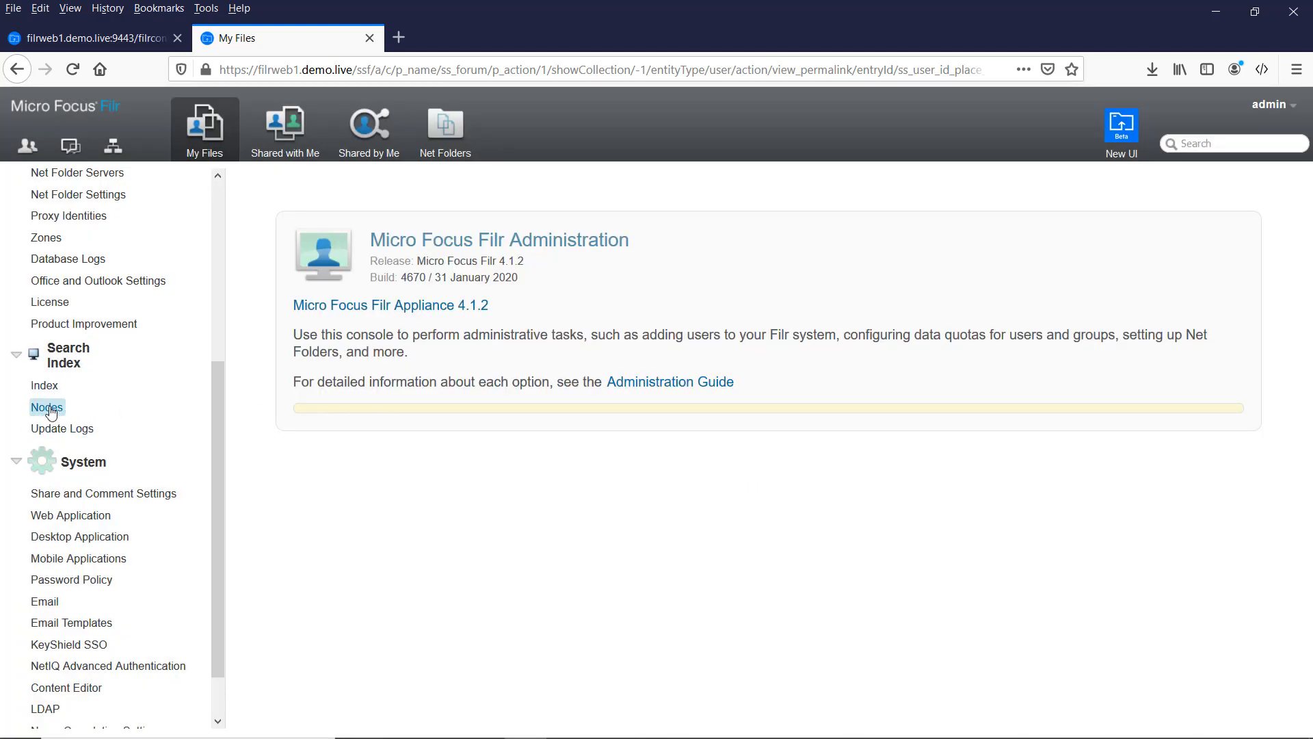
click(50, 408)
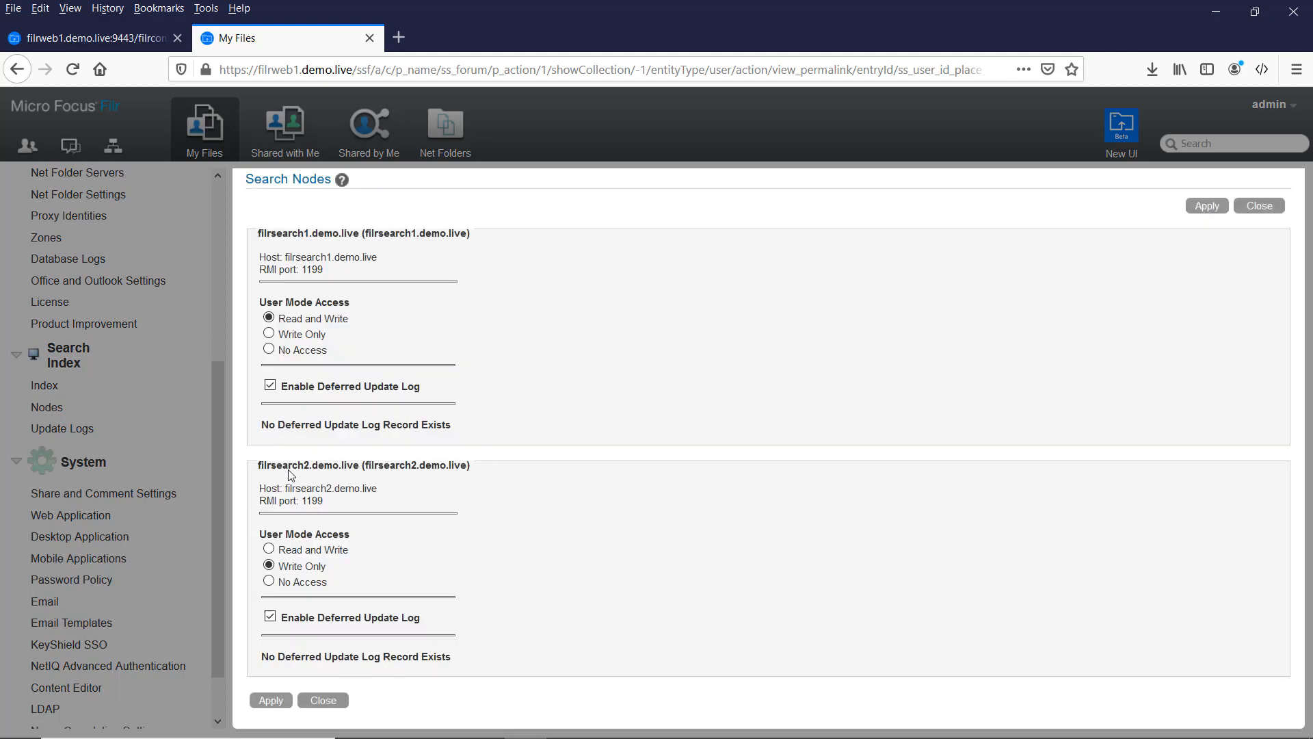
Step: Set filrsearch2's user mode access to Read and Write, apply it, and close Search Nodes
click(269, 548)
click(275, 703)
click(1260, 207)
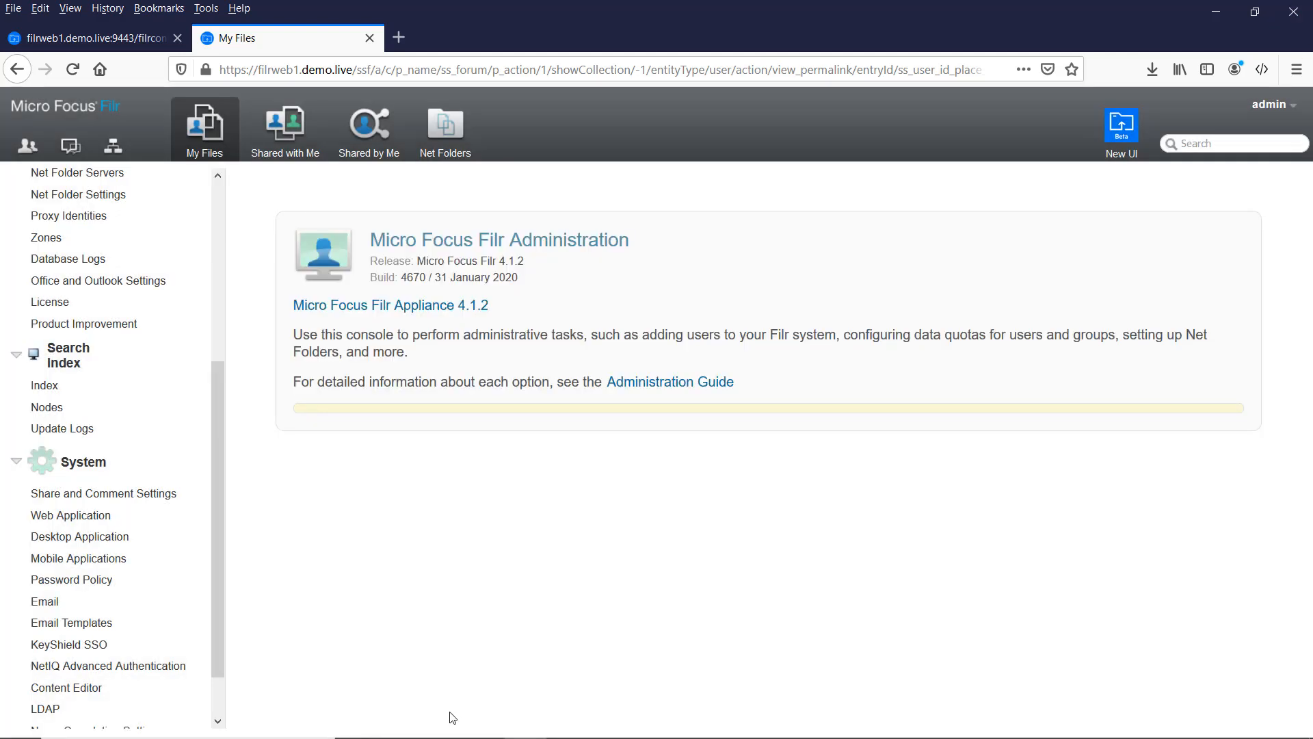